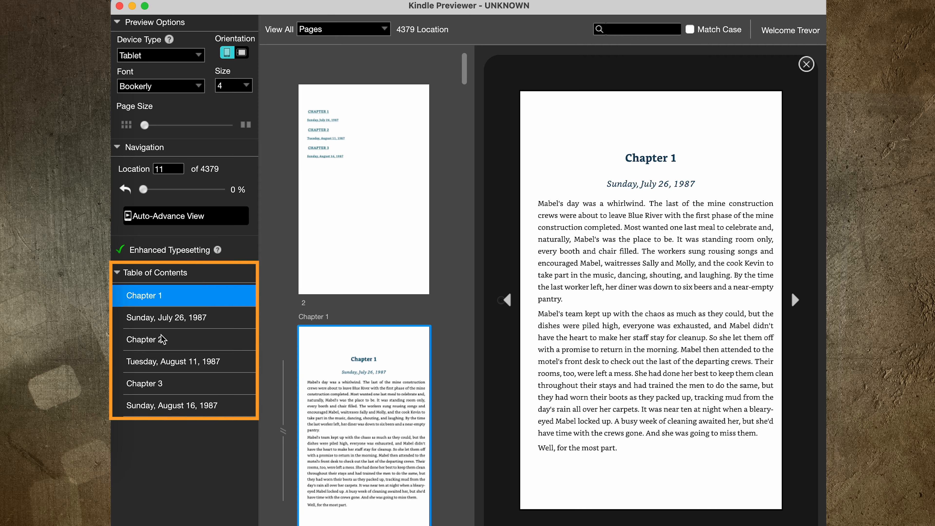
Browse Chapter 2, Chapter 3 and the 'Tuesday, August 11, 1987' section in Kindle Previewer, then return to Chapter 1
{"action": "left_click", "coordinate": [164, 339]}
{"action": "left_click", "coordinate": [162, 385]}
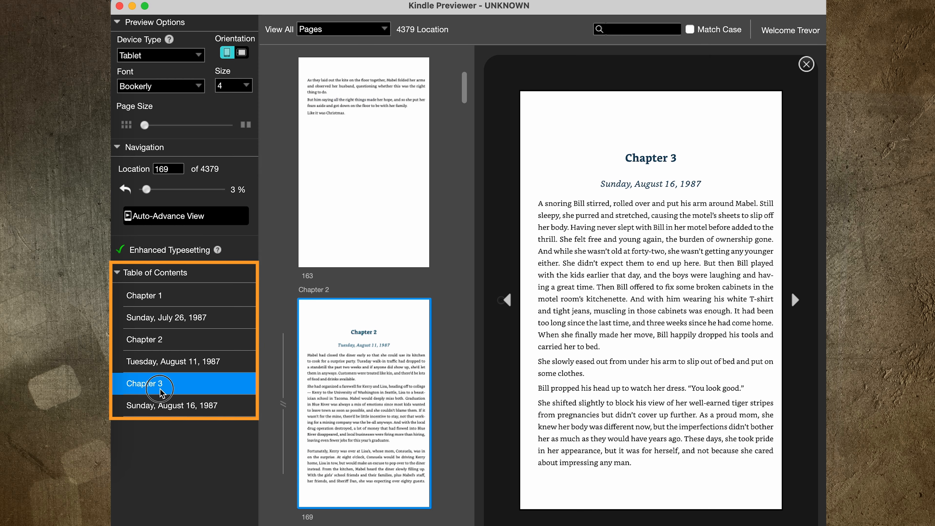
{"action": "left_click", "coordinate": [167, 362]}
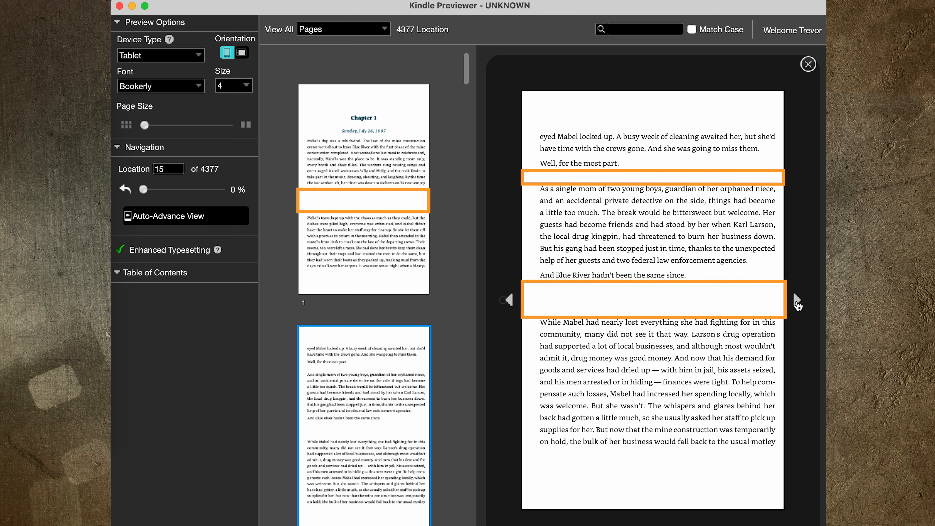
{"action": "left_click", "coordinate": [509, 300]}
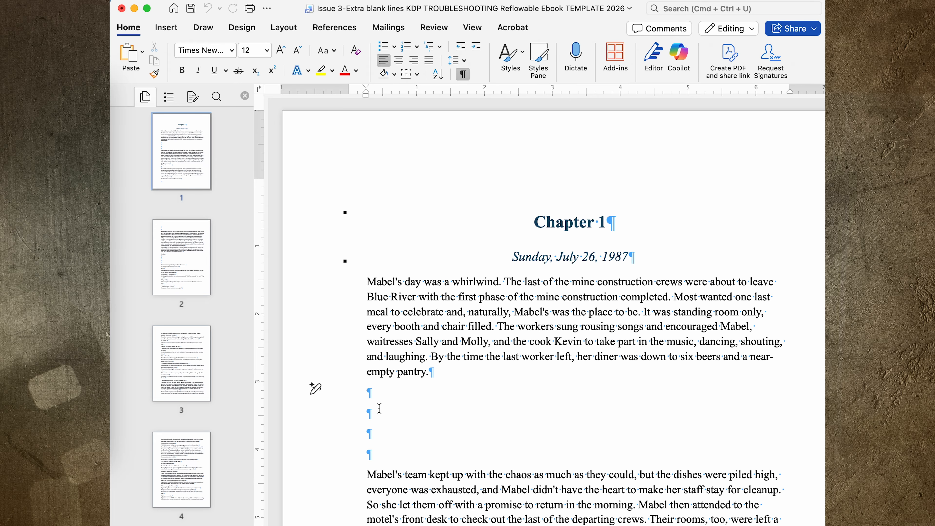
Add another empty paragraph after the opening paragraph and open the Find box over the text
{"action": "key", "text": "Return"}
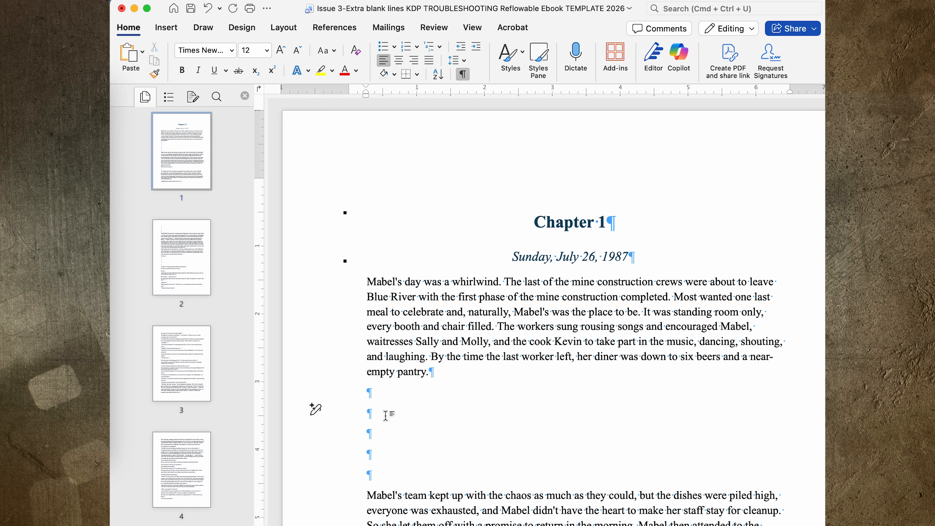
{"action": "scroll", "coordinate": [379, 409], "scroll_direction": "down", "scroll_amount": 5}
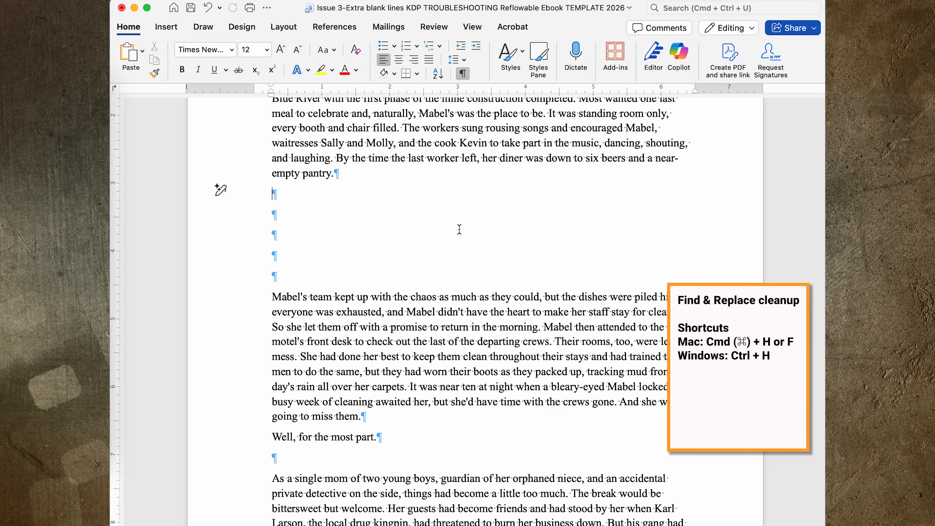
{"action": "key", "text": "super+f"}
{"action": "left_click_drag", "start_coordinate": [636, 96], "coordinate": [382, 140]}
Replace ^p^p with ^p, rerunning Replace All until 9, then 4, then 0 replacements are reported
{"action": "left_click", "coordinate": [541, 162]}
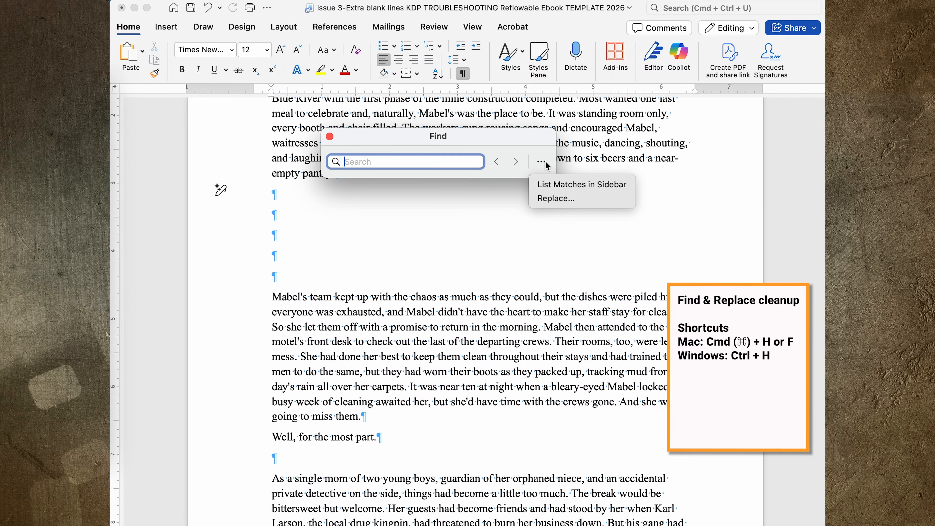
{"action": "left_click", "coordinate": [552, 198]}
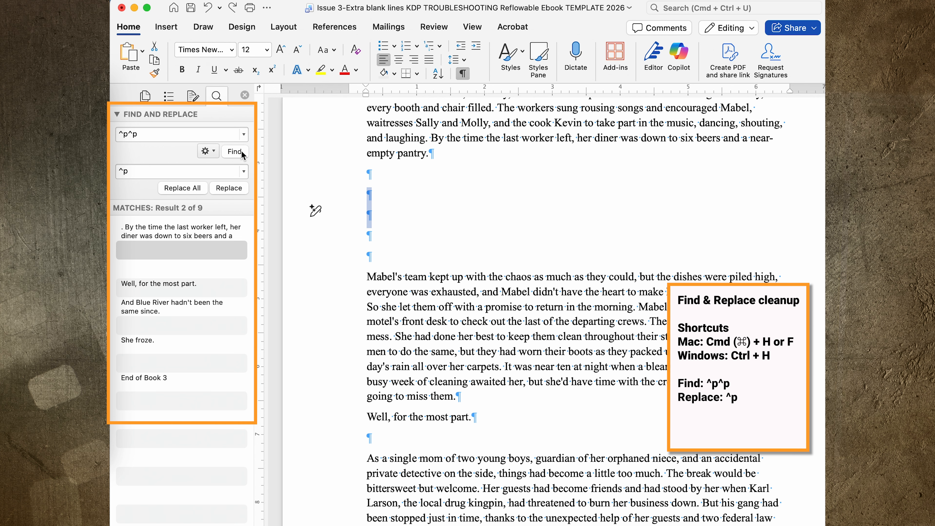
{"action": "left_click", "coordinate": [182, 187]}
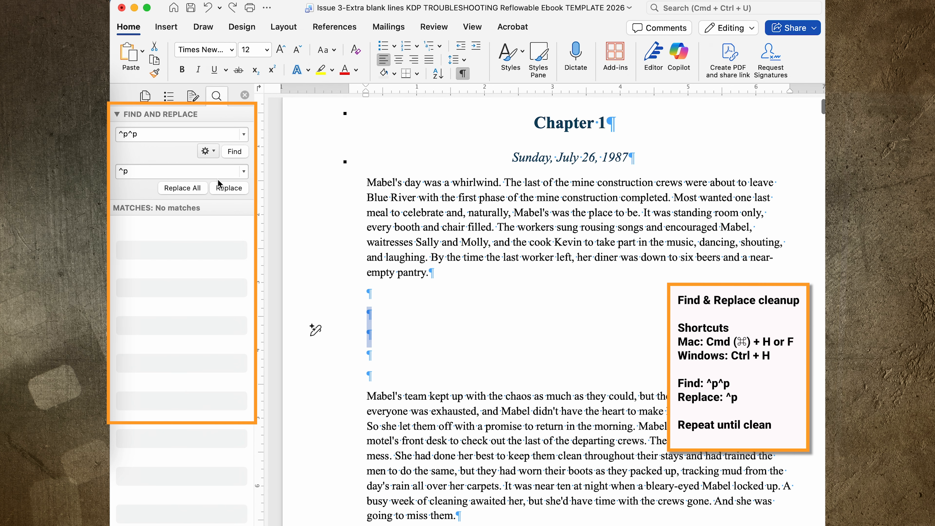
{"action": "left_click", "coordinate": [197, 188]}
{"action": "left_click", "coordinate": [477, 221]}
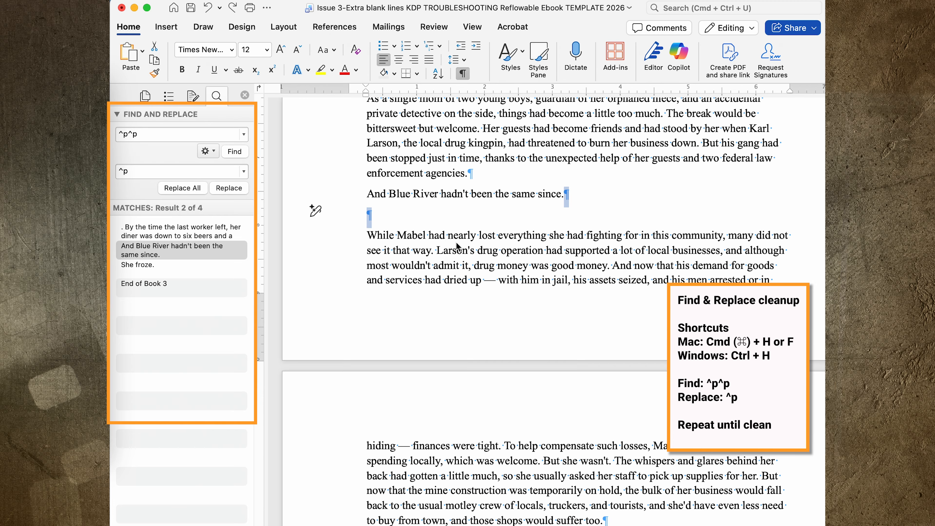
{"action": "scroll", "coordinate": [391, 218], "scroll_direction": "up", "scroll_amount": 10}
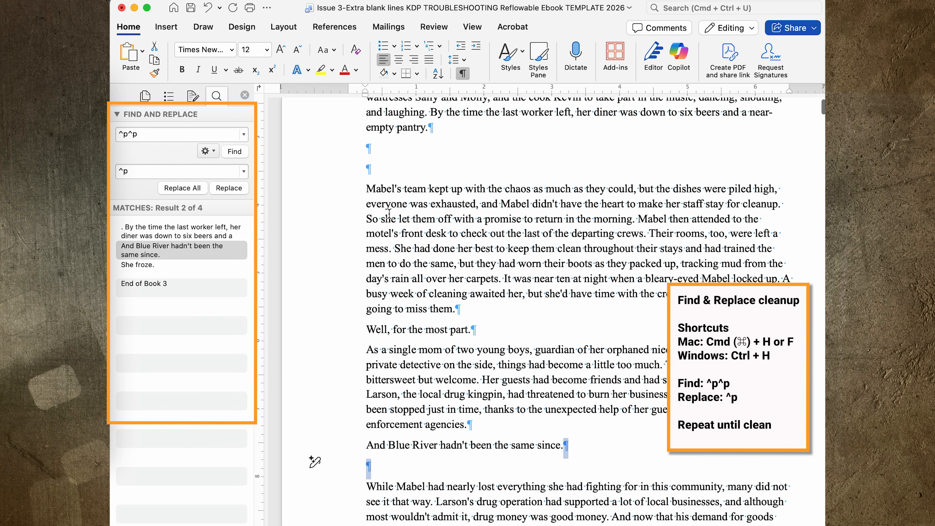
{"action": "left_click", "coordinate": [190, 188]}
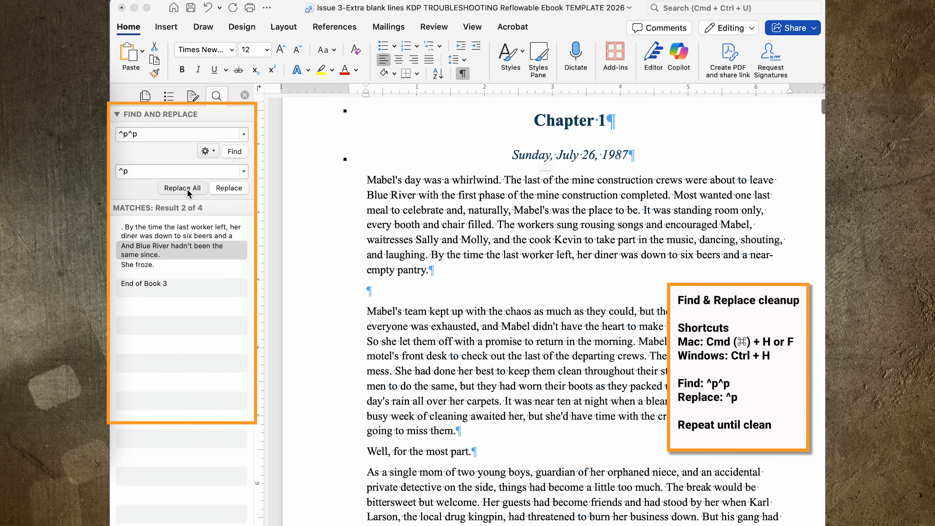
{"action": "left_click", "coordinate": [493, 212]}
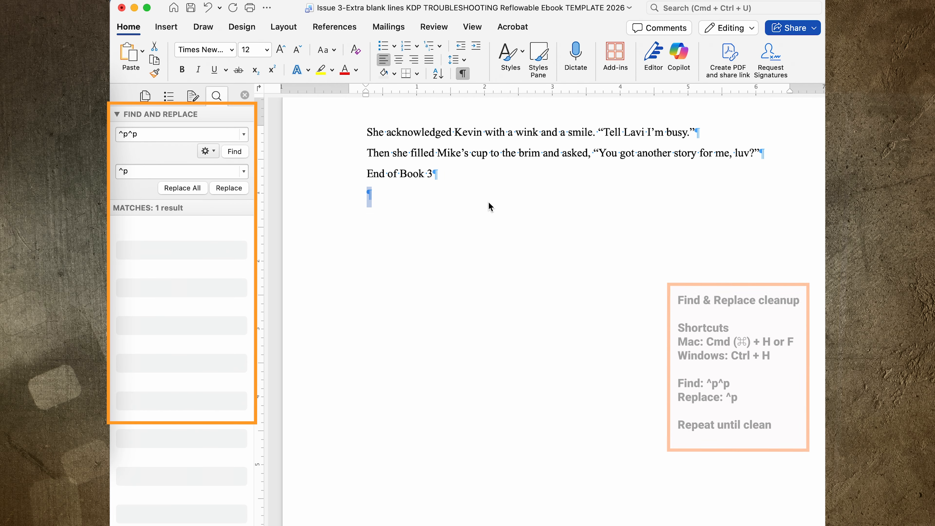
{"action": "left_click", "coordinate": [190, 188]}
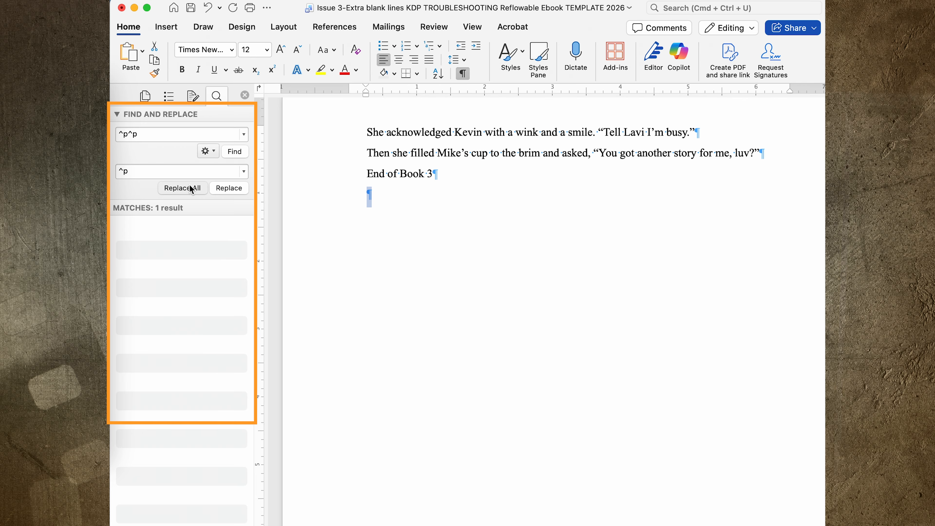
{"action": "left_click", "coordinate": [476, 212]}
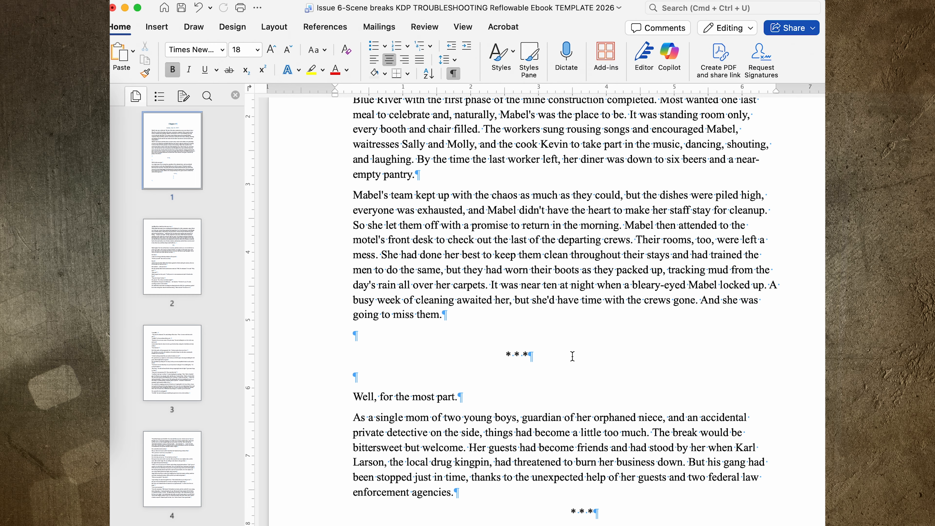
Scroll through the scene-breaks manuscript, hiding and then reshowing the formatting marks
{"action": "scroll", "coordinate": [572, 357], "scroll_direction": "down", "scroll_amount": 5}
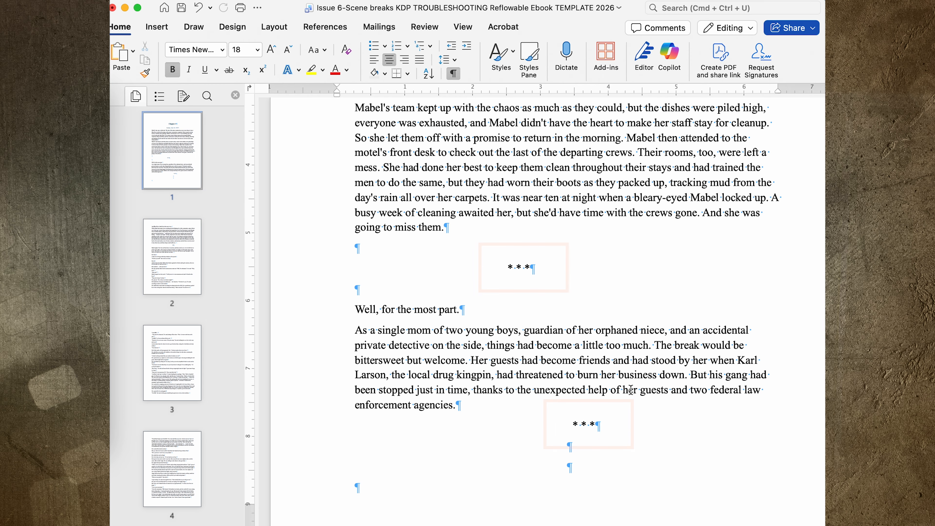
{"action": "scroll", "coordinate": [573, 356], "scroll_direction": "down", "scroll_amount": 4}
{"action": "left_click", "coordinate": [454, 73]}
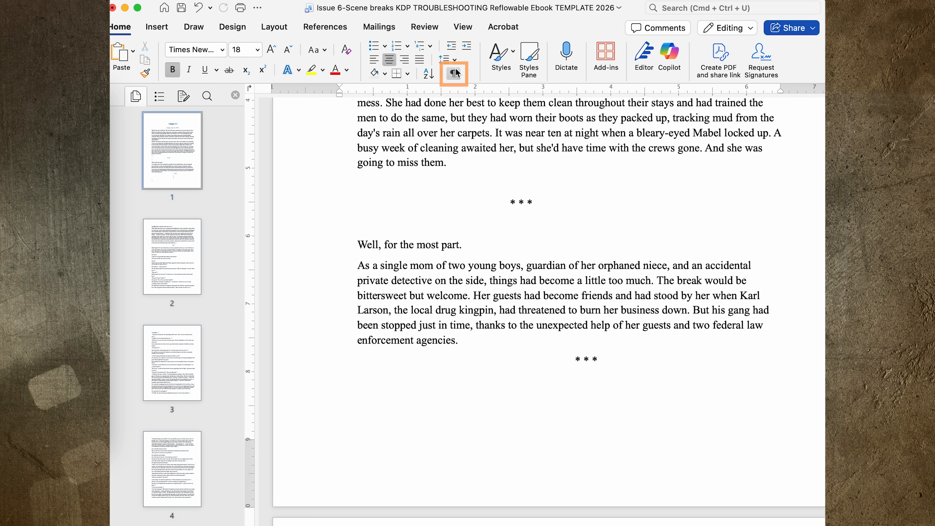
{"action": "left_click", "coordinate": [456, 73]}
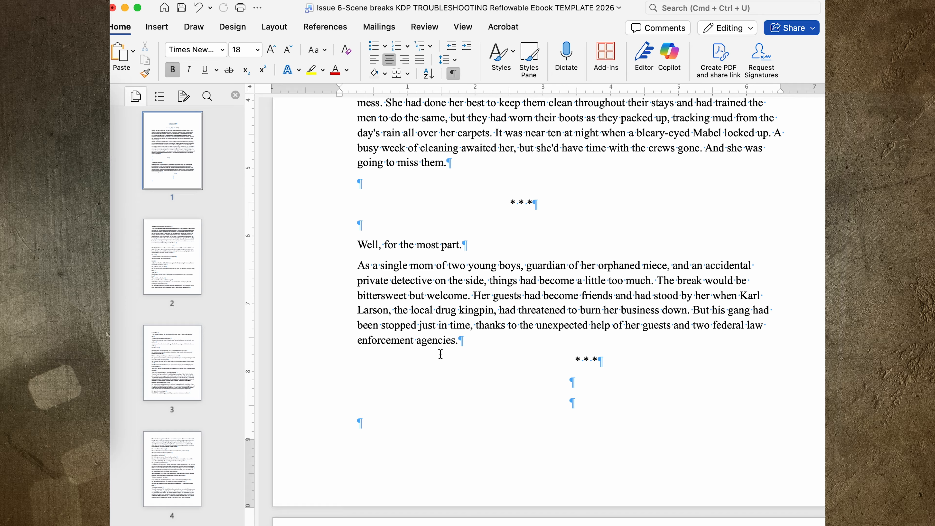
Remove and then restore the indent before the first * * * scene break
{"action": "left_click", "coordinate": [478, 210]}
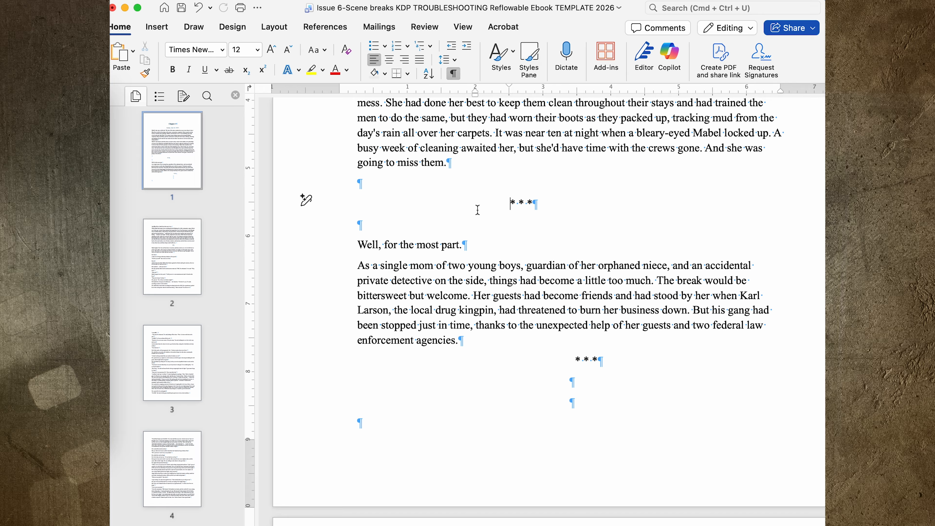
{"action": "key", "text": "BackSpace"}
{"action": "key", "text": "Tab"}
{"action": "key", "text": "Tab"}
{"action": "key", "text": "Tab"}
{"action": "key", "text": "Tab"}
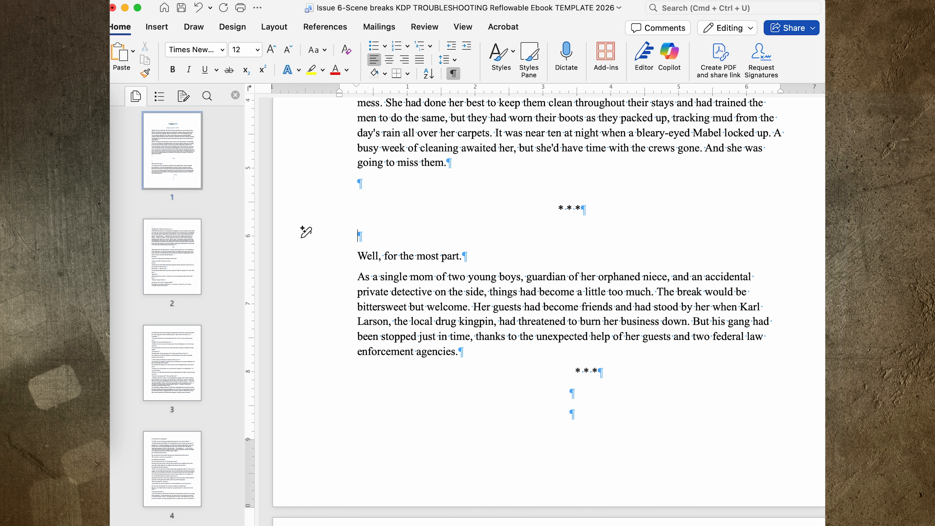
Clear all formatting from 'going to miss them.' through the last empty paragraph
{"action": "left_click_drag", "start_coordinate": [482, 250], "coordinate": [334, 185]}
{"action": "left_click", "coordinate": [375, 171]}
{"action": "left_click_drag", "start_coordinate": [464, 163], "coordinate": [653, 424]}
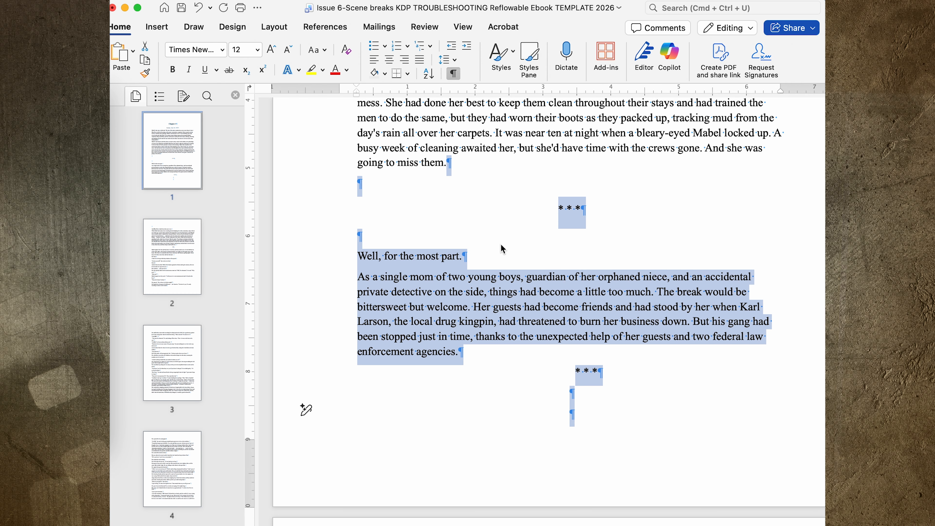
{"action": "left_click", "coordinate": [529, 59]}
{"action": "left_click", "coordinate": [747, 195]}
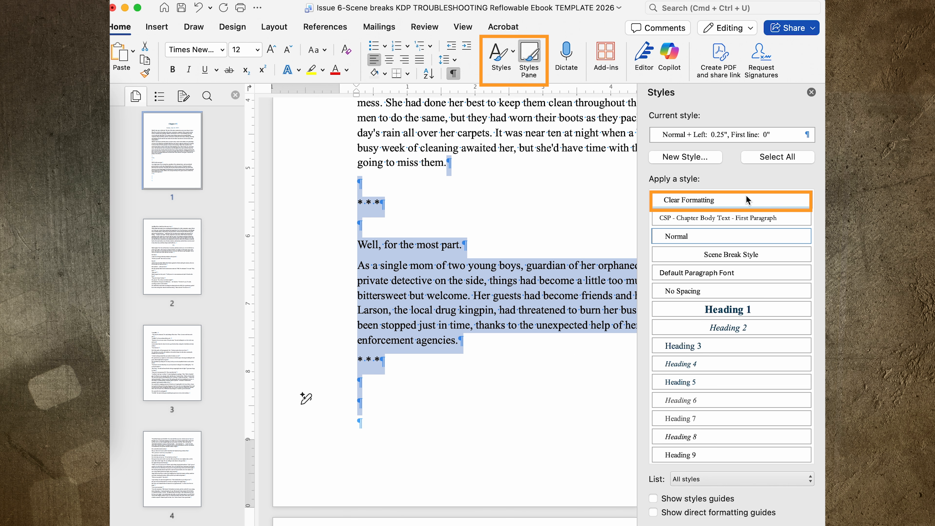
{"action": "left_click", "coordinate": [464, 245]}
Place the cursor on the blank line above the scene break and open Find
{"action": "left_click", "coordinate": [391, 227]}
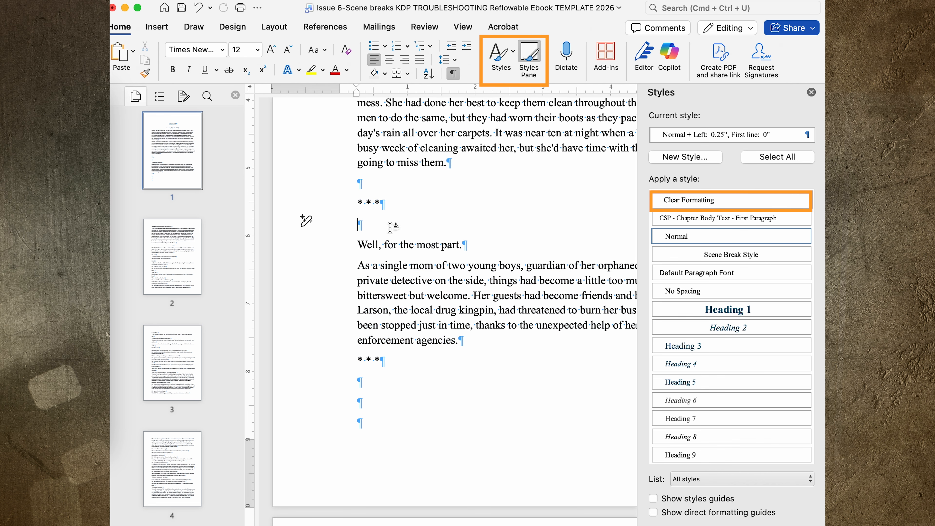
{"action": "left_click", "coordinate": [372, 189]}
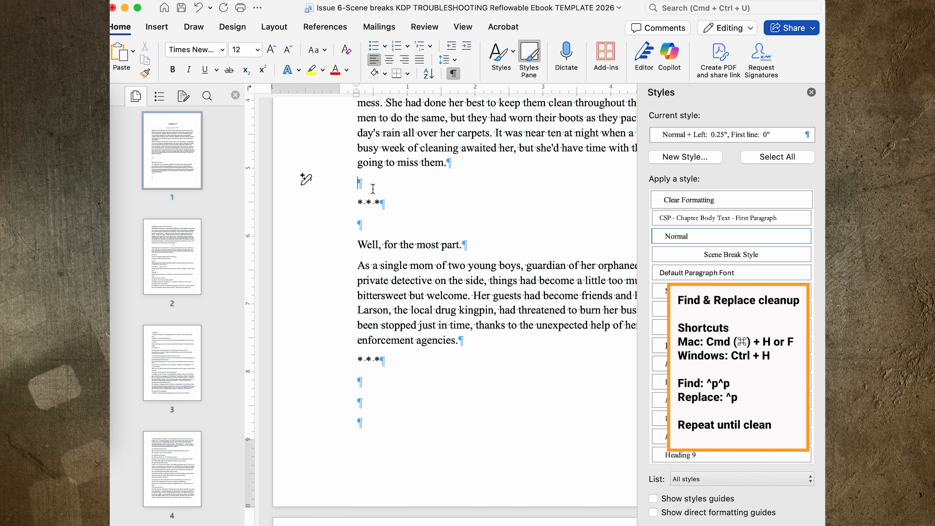
{"action": "key", "text": "super+f"}
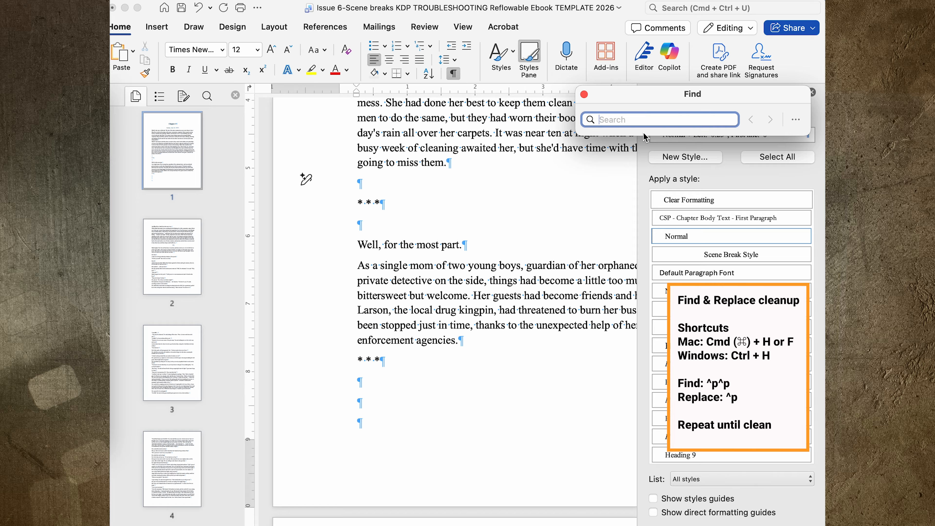
Move the Find box aside and switch it to Replace to collapse ^p^p into ^p
{"action": "left_click_drag", "start_coordinate": [738, 95], "coordinate": [511, 87]}
{"action": "left_click", "coordinate": [568, 111]}
{"action": "left_click", "coordinate": [575, 148]}
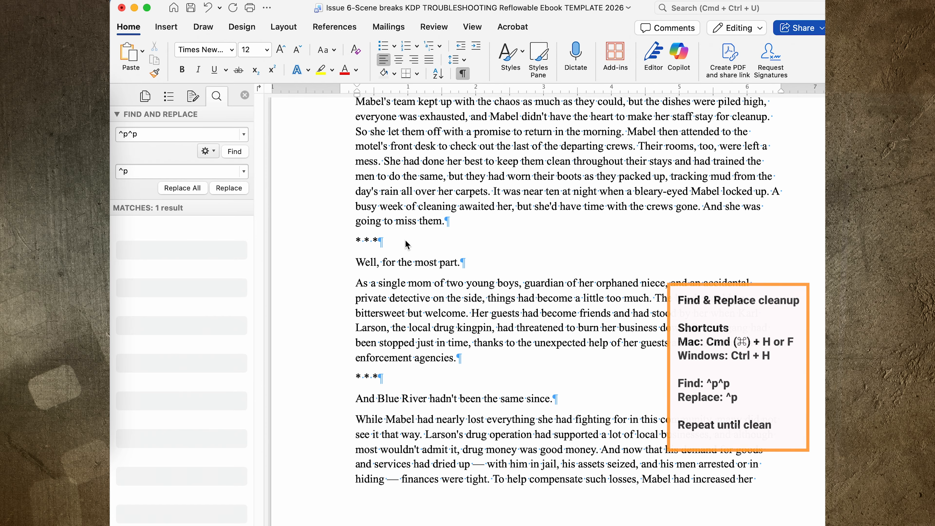
Replace the first * * * line with a plain *** and undo the automatic border
{"action": "triple_click", "coordinate": [354, 240]}
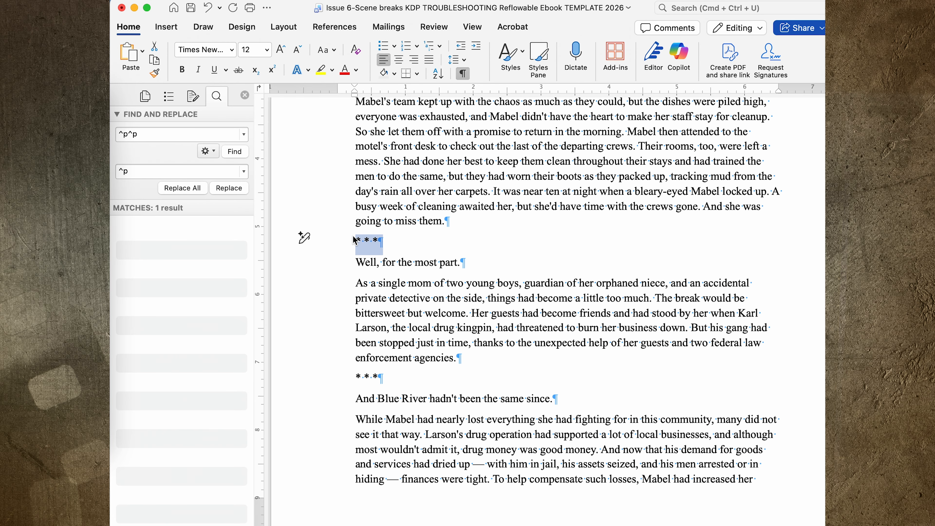
{"action": "key", "text": "BackSpace"}
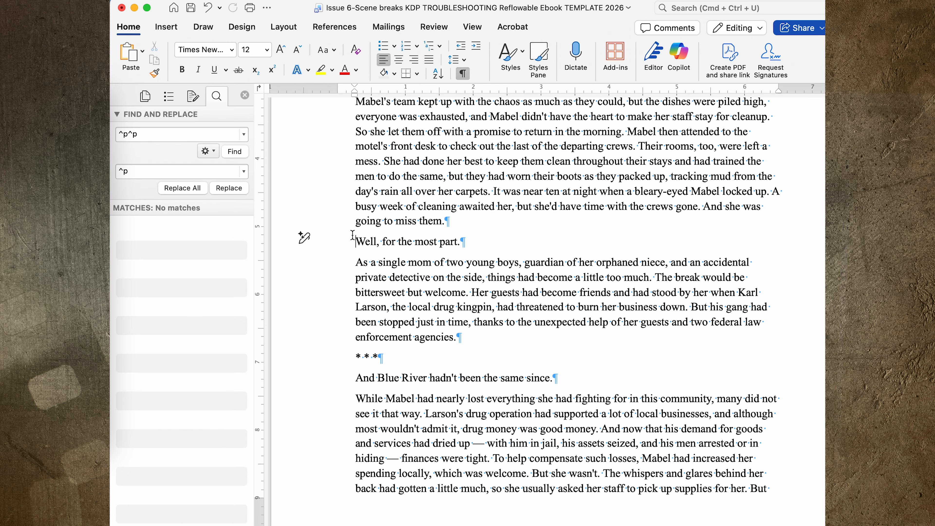
{"action": "type", "text": "***"}
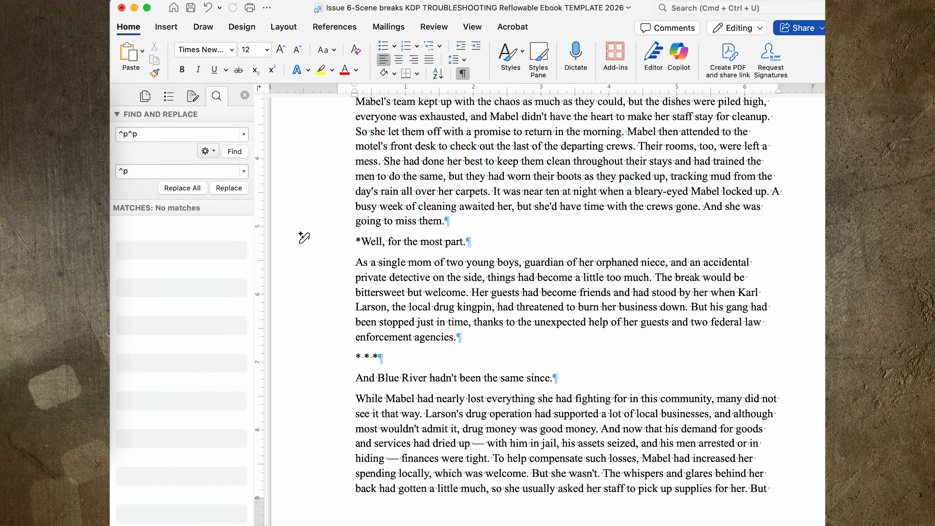
{"action": "key", "text": "Return"}
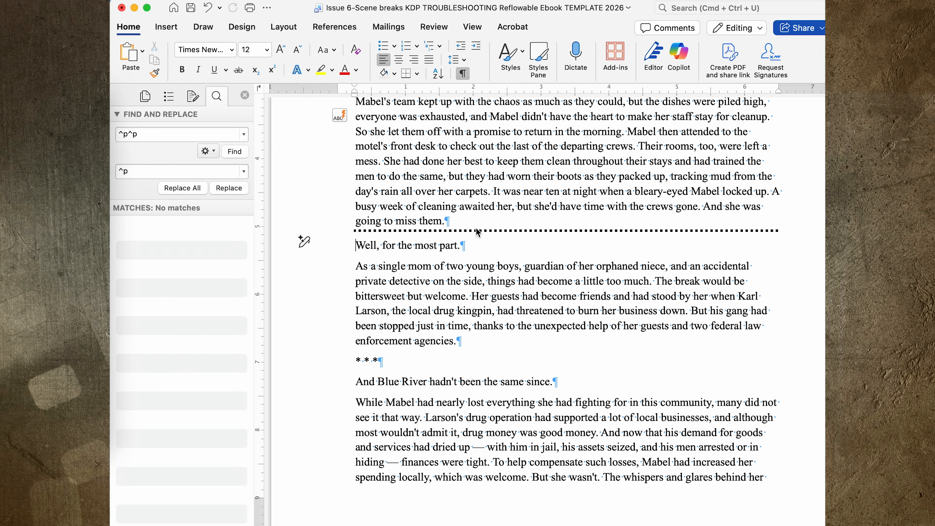
{"action": "key", "text": "super+z"}
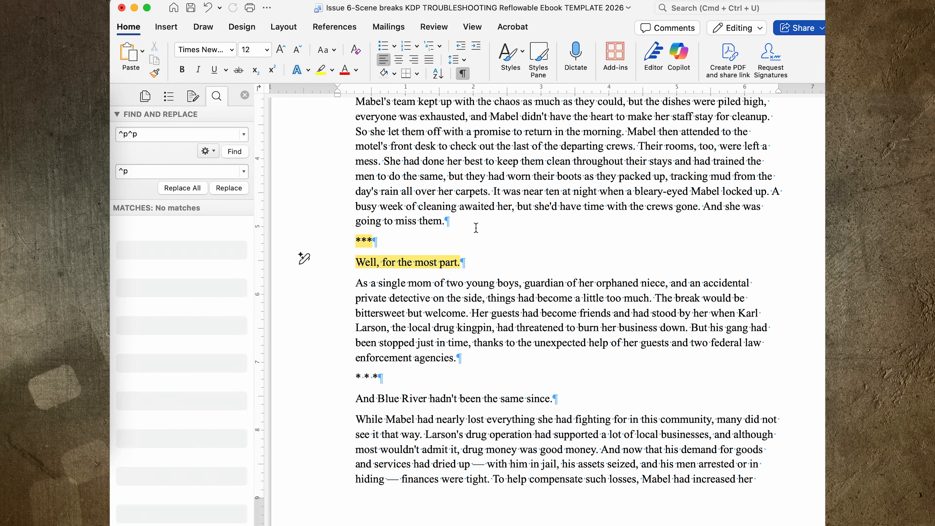
Retype the first scene break as * * * using non-breaking spaces, including a leading one, and select it
{"action": "triple_click", "coordinate": [357, 246]}
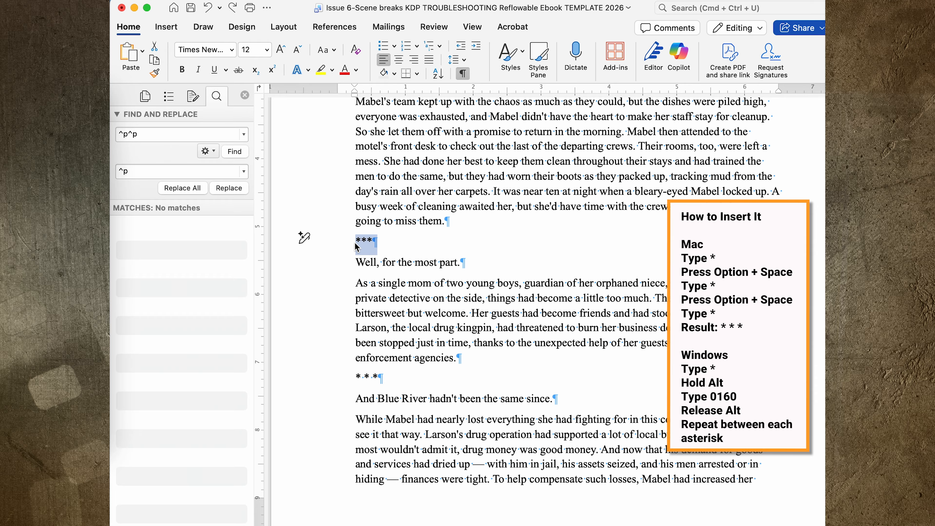
{"action": "type", "text": "*"}
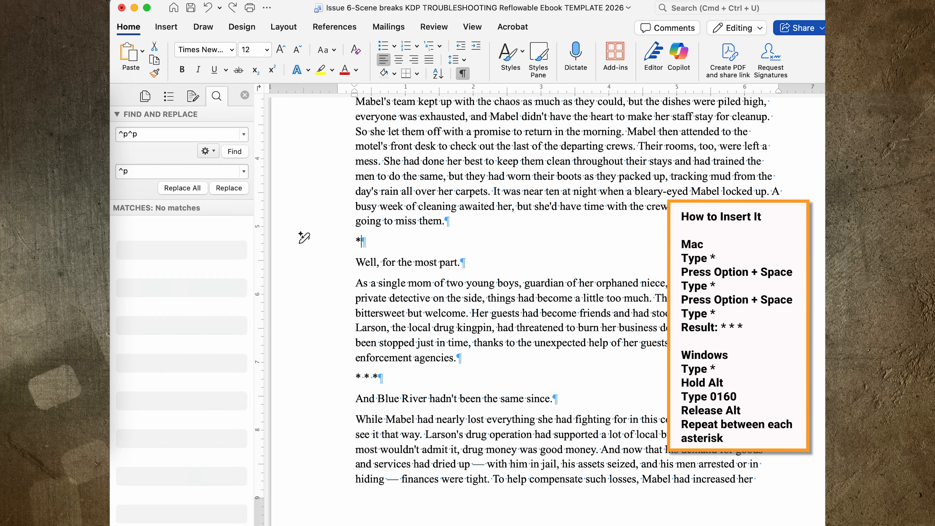
{"action": "key", "text": "alt+space"}
{"action": "type", "text": "* *"}
{"action": "left_click", "coordinate": [354, 242]}
{"action": "key", "text": "alt+space"}
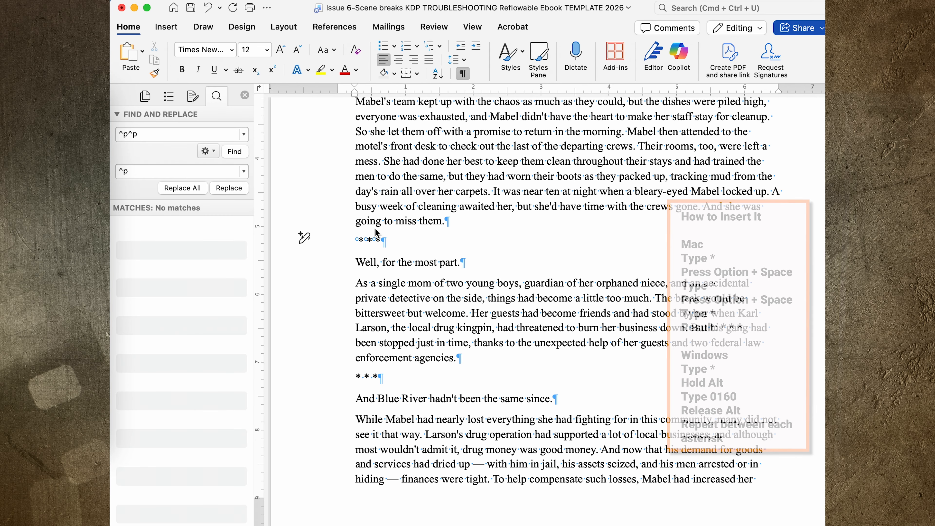
{"action": "left_click_drag", "start_coordinate": [387, 248], "coordinate": [346, 245]}
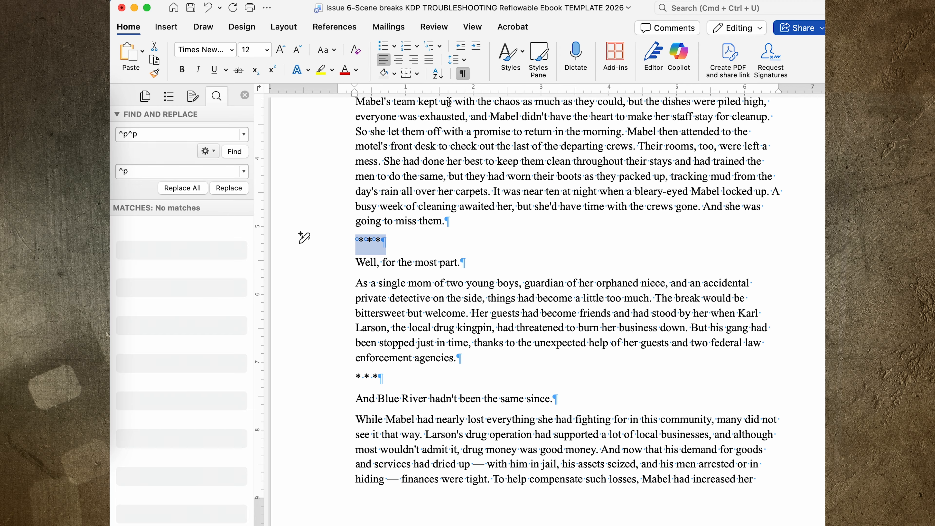
Center the first * * * scene break and start a new style from it in the Styles pane
{"action": "left_click", "coordinate": [398, 59]}
{"action": "left_click", "coordinate": [611, 283]}
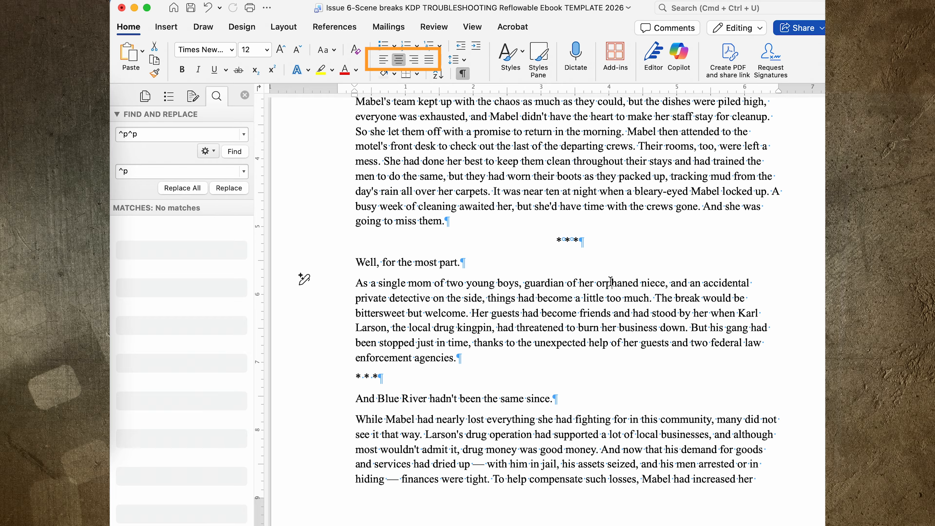
{"action": "left_click_drag", "start_coordinate": [596, 241], "coordinate": [418, 240]}
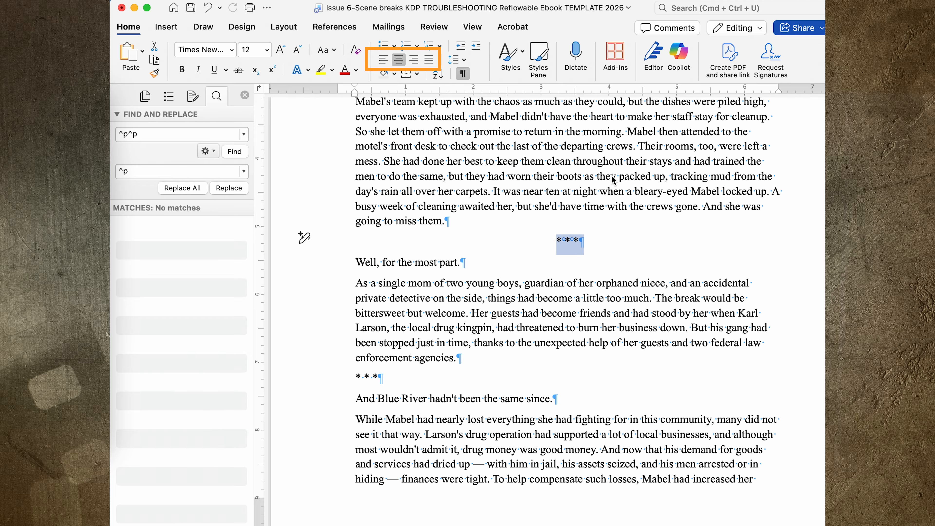
{"action": "left_click", "coordinate": [546, 67]}
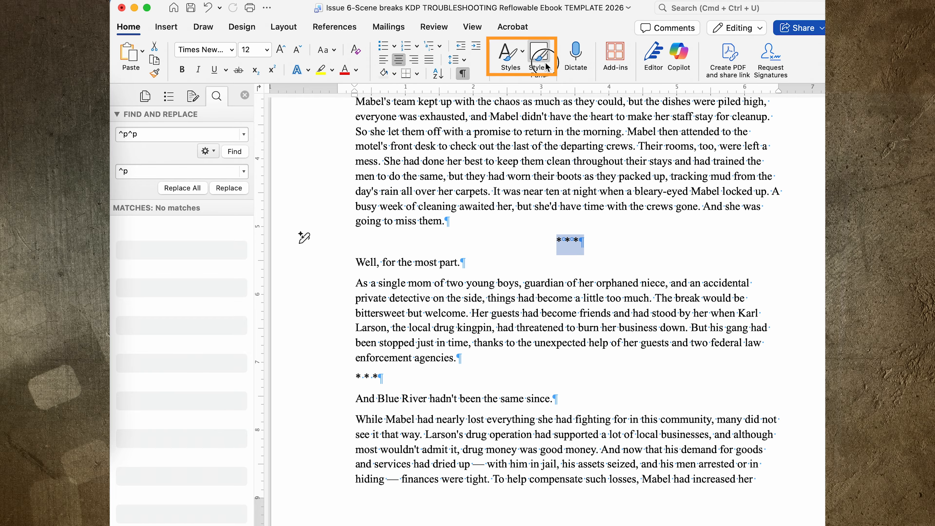
{"action": "left_click", "coordinate": [728, 160]}
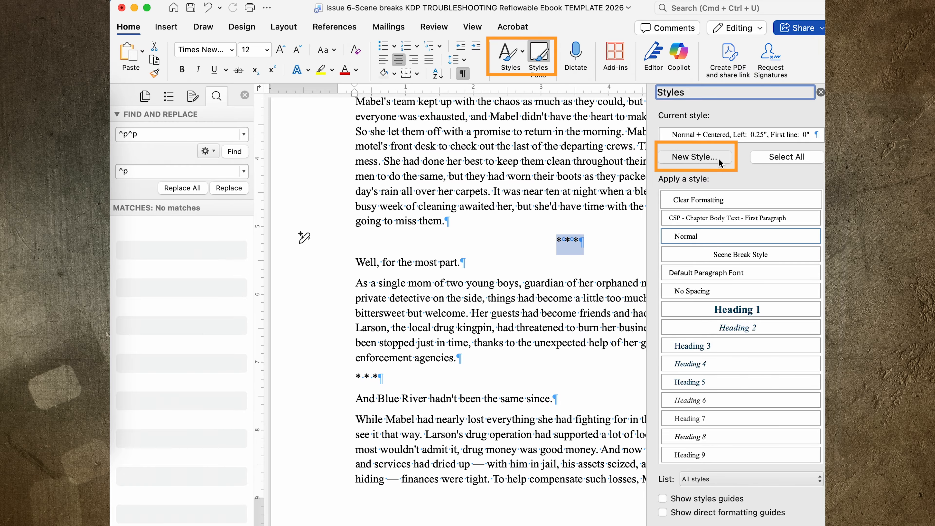
Name the style Scene Break 2, with no special indent and 12 pt spacing before and after
{"action": "type", "text": "Scene Break 2"}
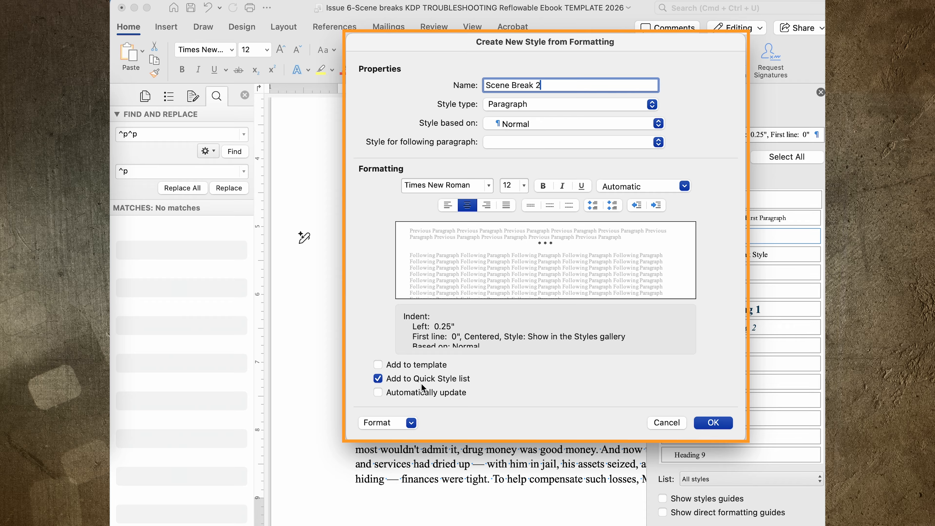
{"action": "left_click", "coordinate": [411, 422]}
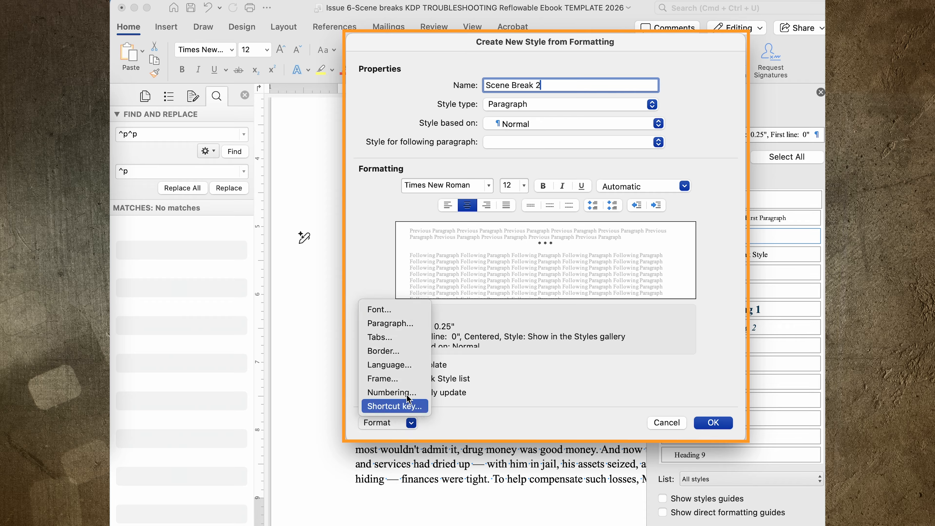
{"action": "left_click", "coordinate": [403, 327]}
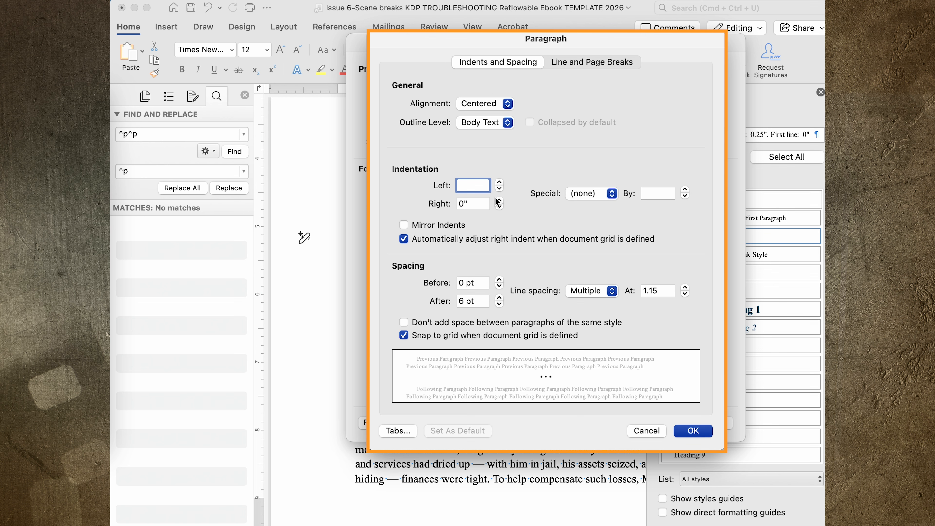
{"action": "left_click", "coordinate": [616, 194]}
{"action": "left_click", "coordinate": [608, 171]}
{"action": "left_click", "coordinate": [499, 280]}
{"action": "left_click", "coordinate": [499, 280]}
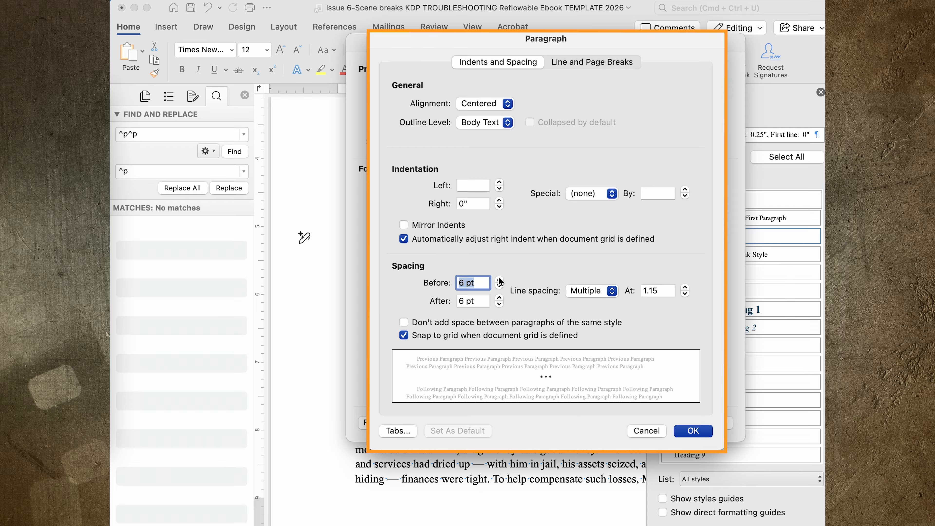
{"action": "left_click", "coordinate": [499, 304]}
{"action": "left_click", "coordinate": [499, 297]}
{"action": "left_click", "coordinate": [499, 297]}
{"action": "left_click", "coordinate": [691, 429]}
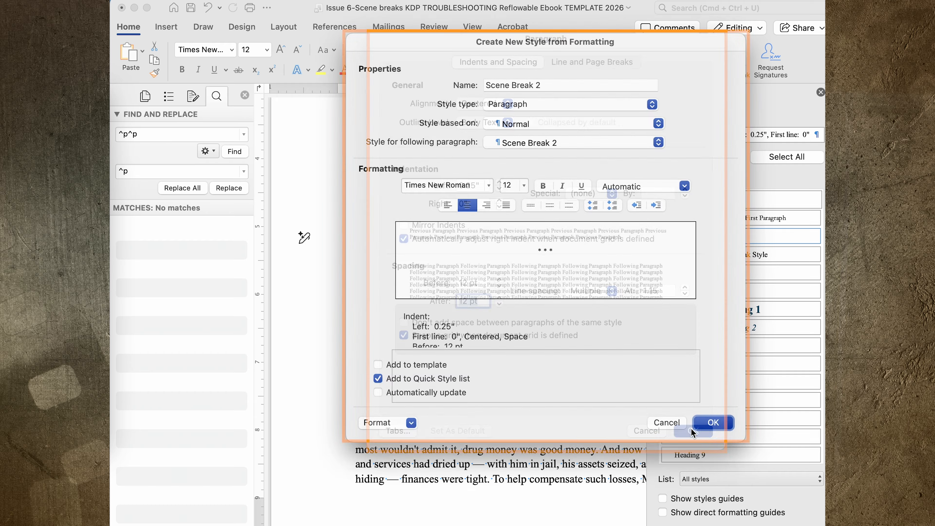